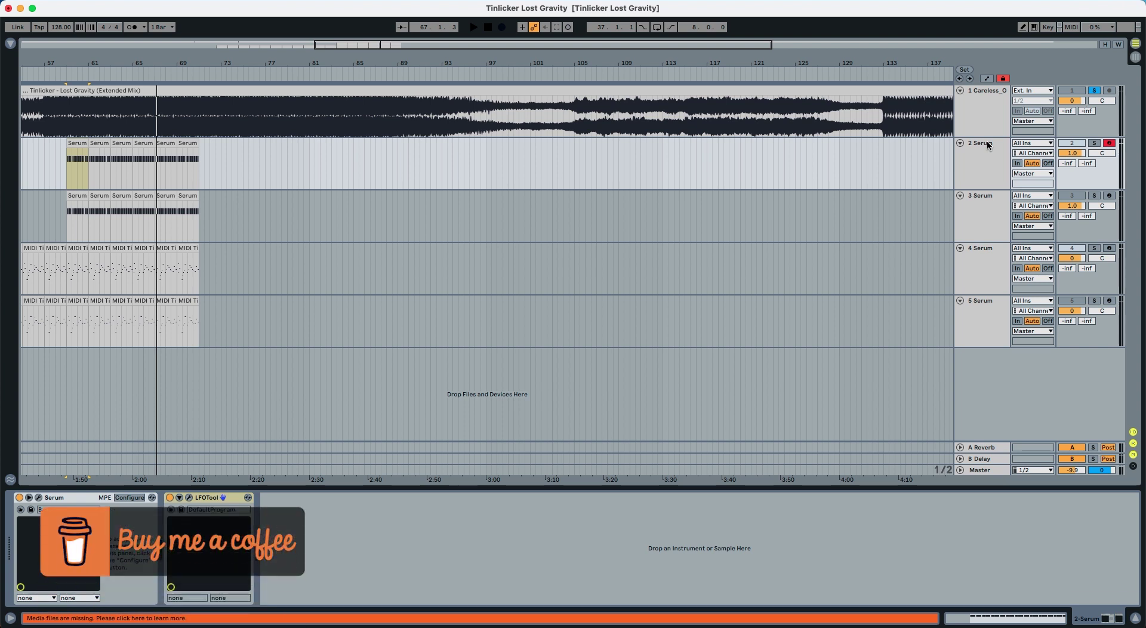
On the 3 Serum track, enable oscillator B with the Analog wavetable Basic Mini and lower its level slightly.
{"action": "left_click", "coordinate": [972, 154]}
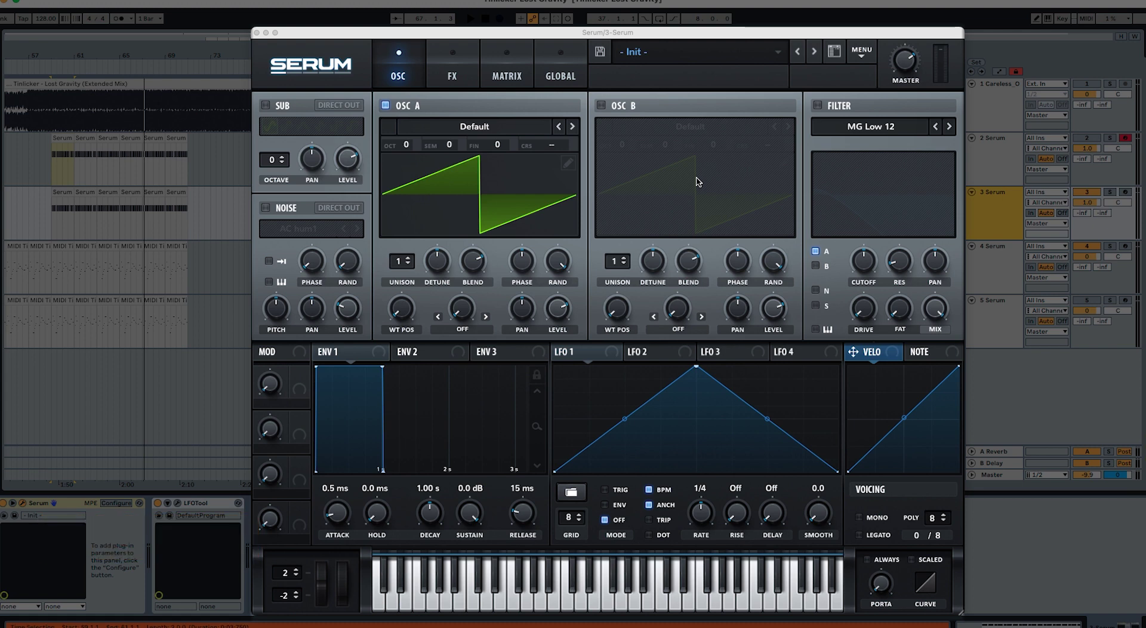
{"action": "left_click", "coordinate": [601, 105]}
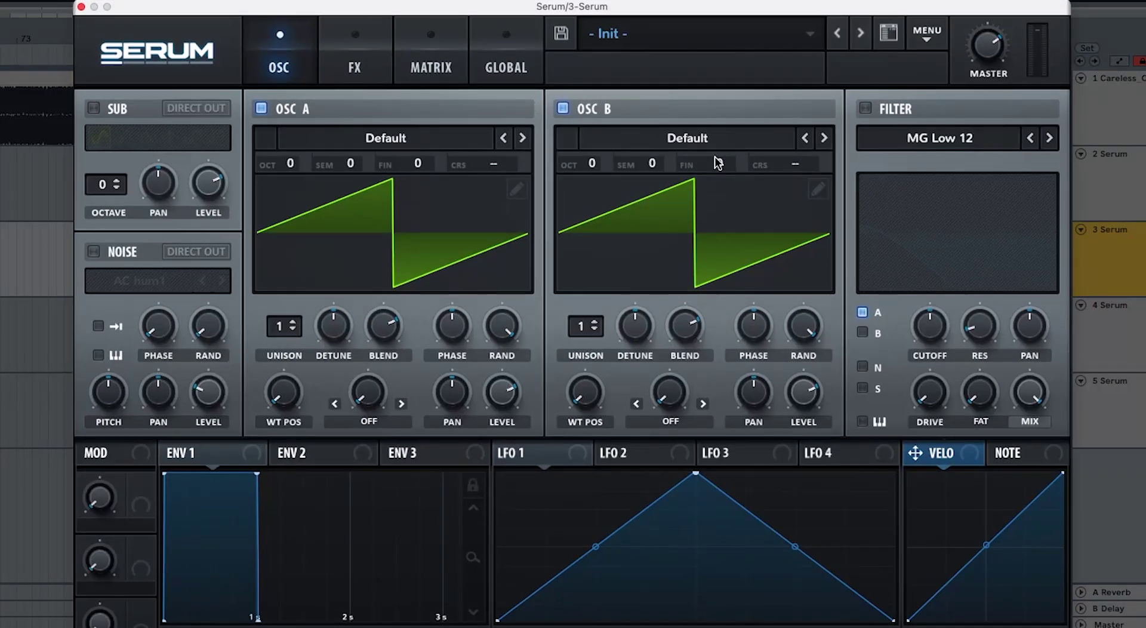
{"action": "left_click", "coordinate": [637, 142]}
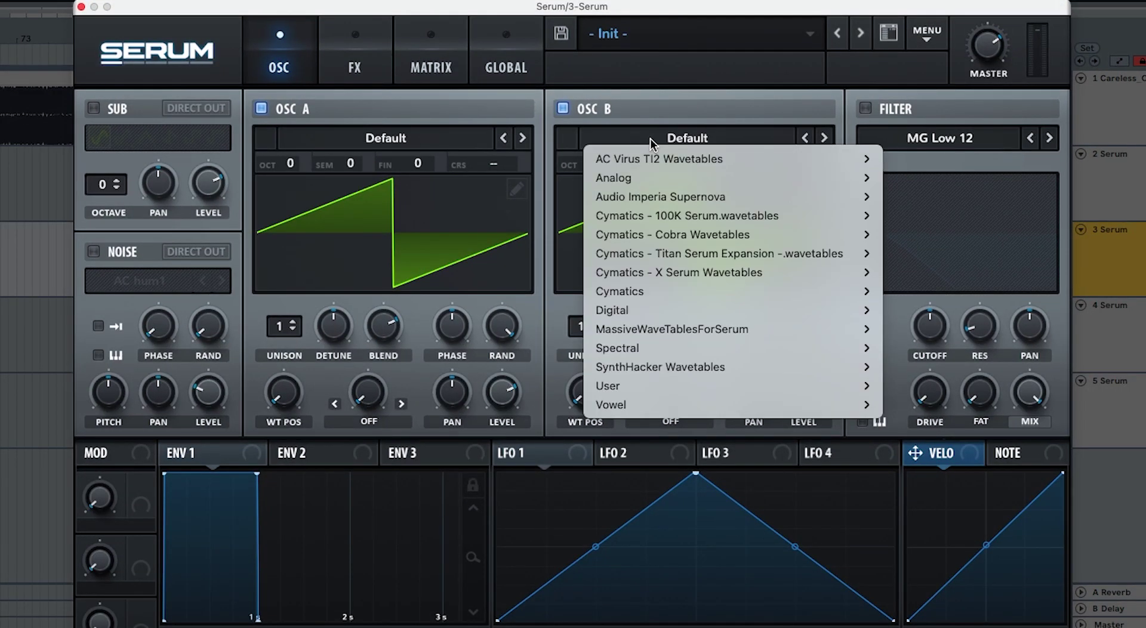
{"action": "mouse_move", "coordinate": [742, 177]}
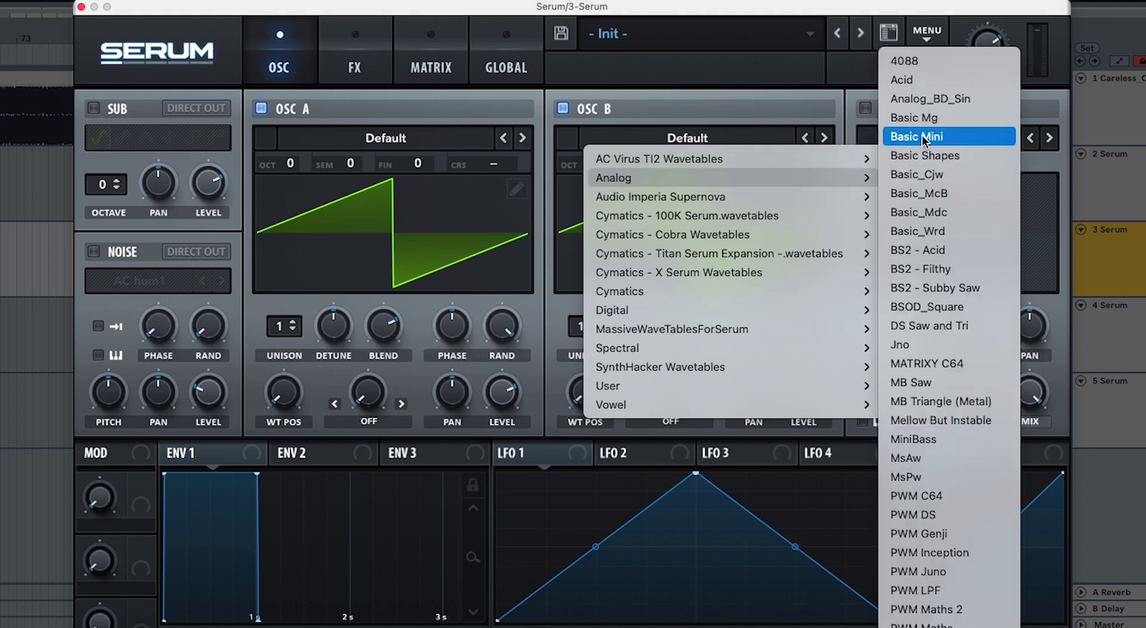
{"action": "left_click", "coordinate": [919, 136]}
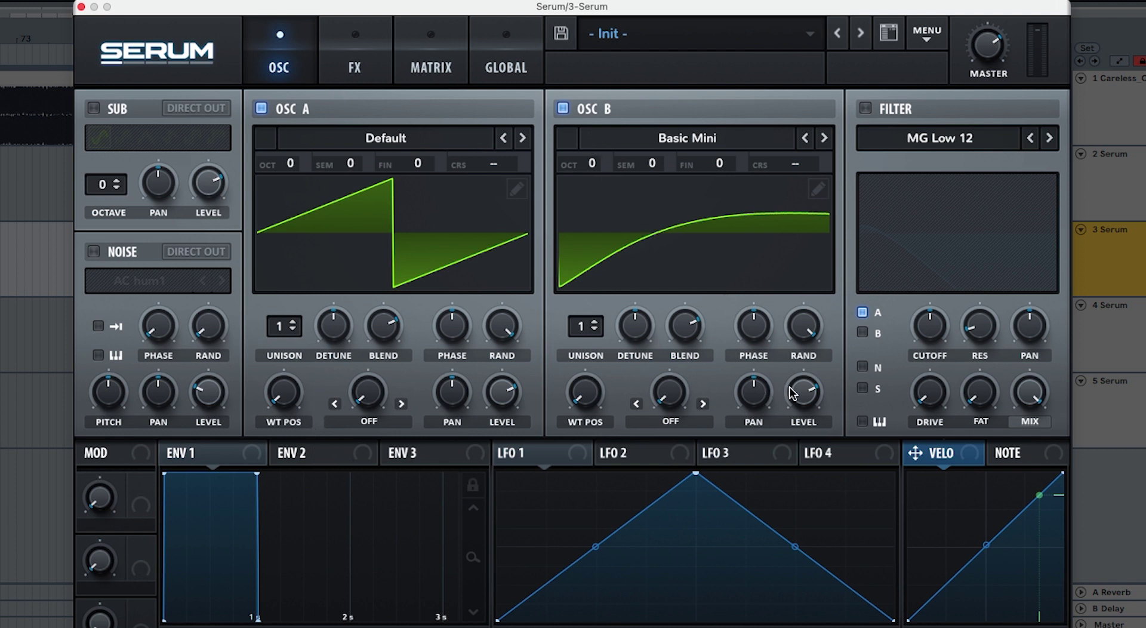
{"action": "left_click_drag", "start_coordinate": [792, 394], "coordinate": [805, 415]}
Enable the MG Low 12 filter for oscillators A and B, lowering its cutoff and slightly raising resonance and drive.
{"action": "left_click", "coordinate": [865, 108]}
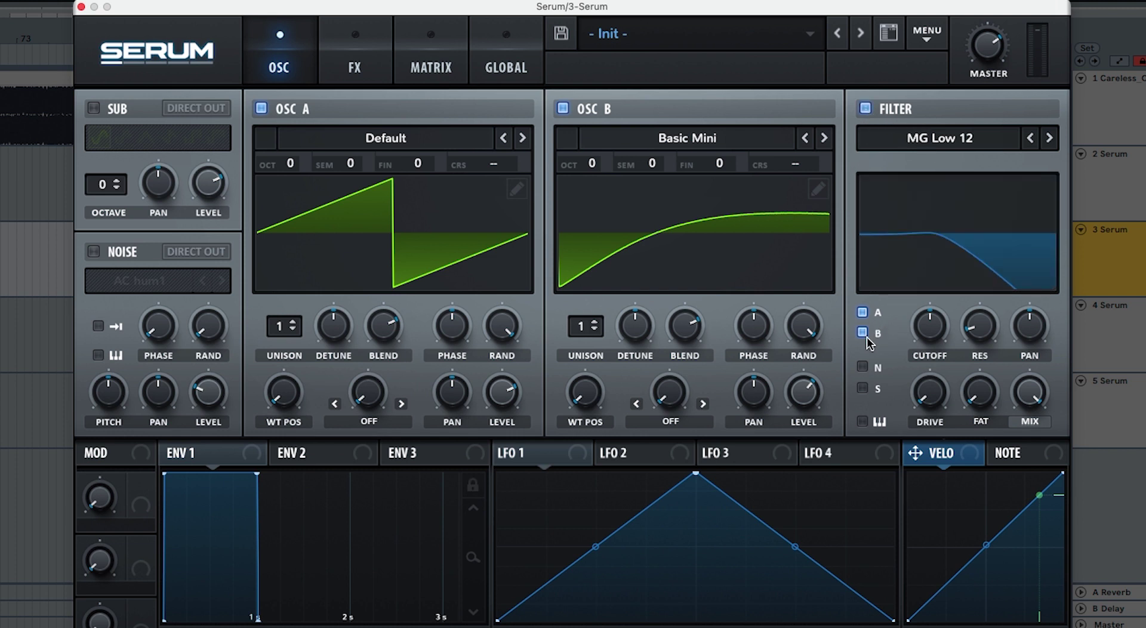
{"action": "left_click_drag", "start_coordinate": [924, 329], "coordinate": [908, 377]}
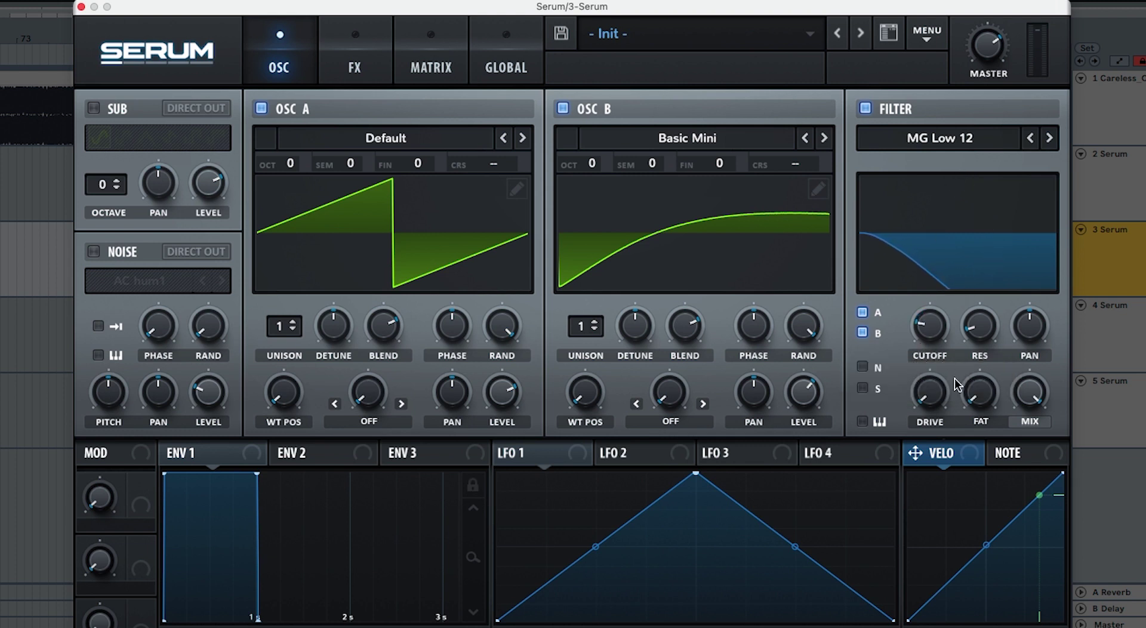
{"action": "mouse_move", "coordinate": [976, 342]}
{"action": "left_click_drag", "start_coordinate": [976, 341], "coordinate": [976, 338]}
{"action": "left_click_drag", "start_coordinate": [931, 395], "coordinate": [935, 363]}
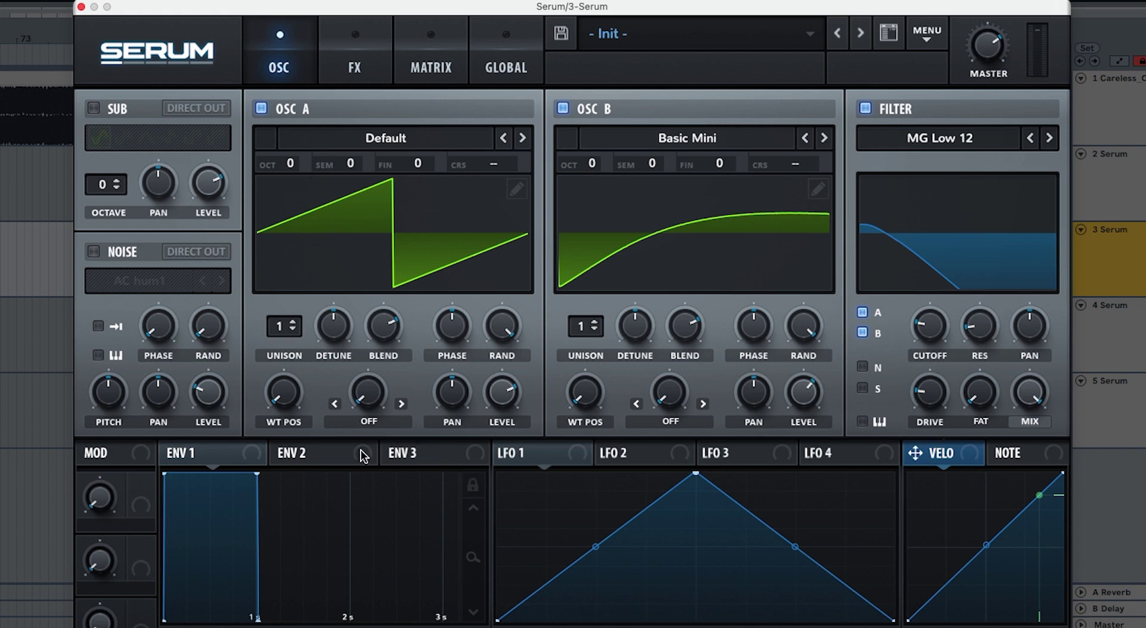
Shape Env 2 with 0% sustain and 833 ms decay, and assign it to modulate the filter cutoff.
{"action": "left_click", "coordinate": [337, 455]}
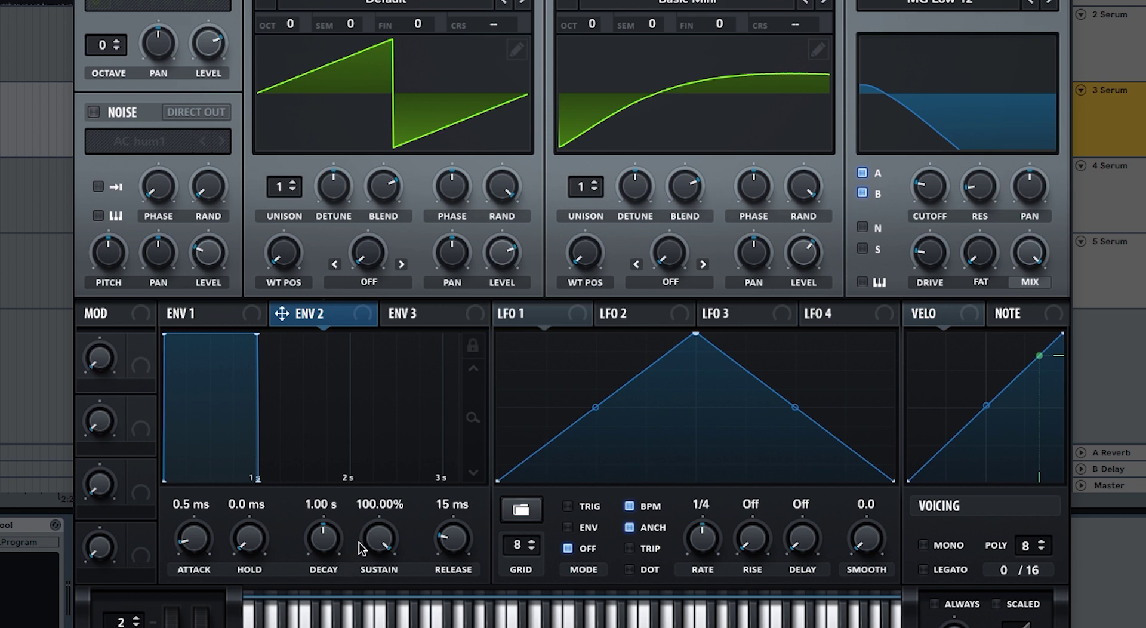
{"action": "left_click_drag", "start_coordinate": [362, 544], "coordinate": [367, 597]}
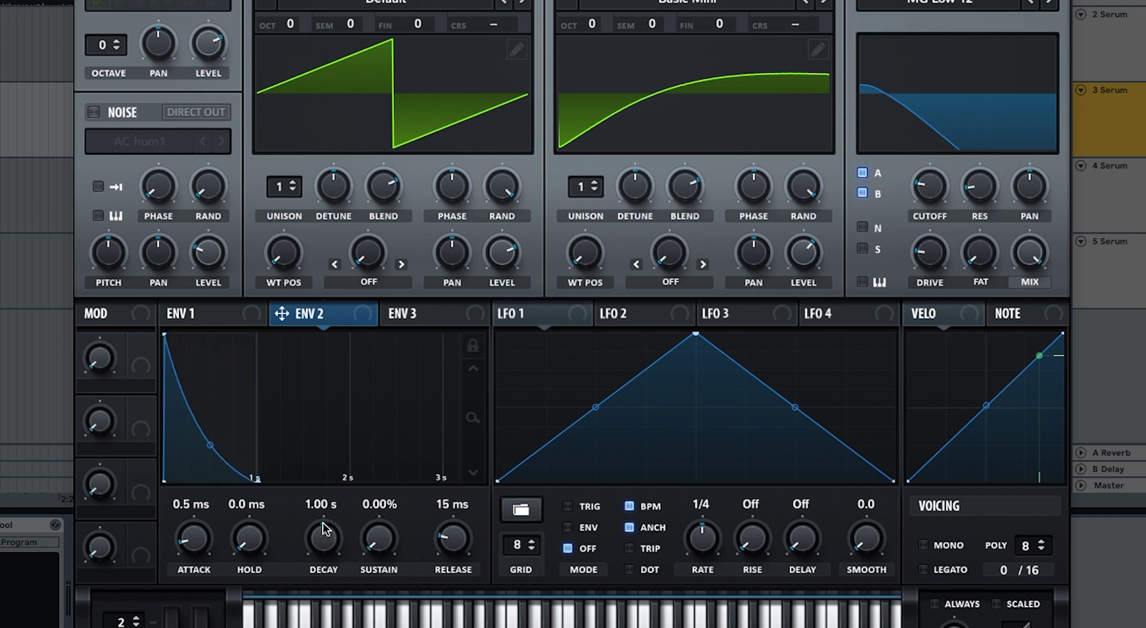
{"action": "left_click_drag", "start_coordinate": [323, 529], "coordinate": [323, 537]}
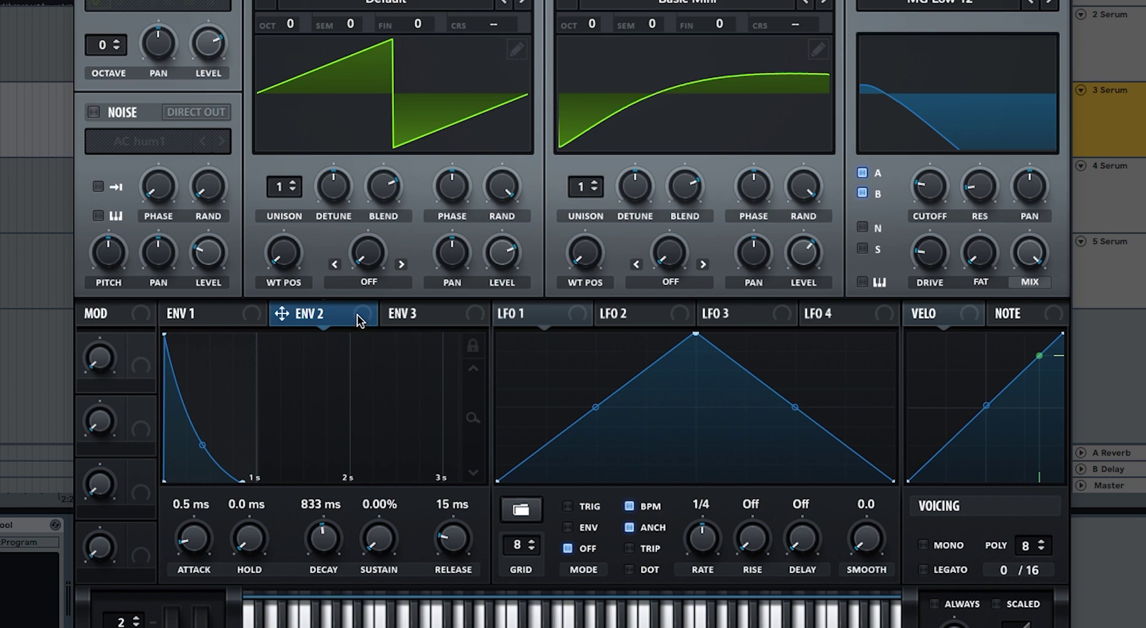
{"action": "left_click_drag", "start_coordinate": [360, 320], "coordinate": [907, 182]}
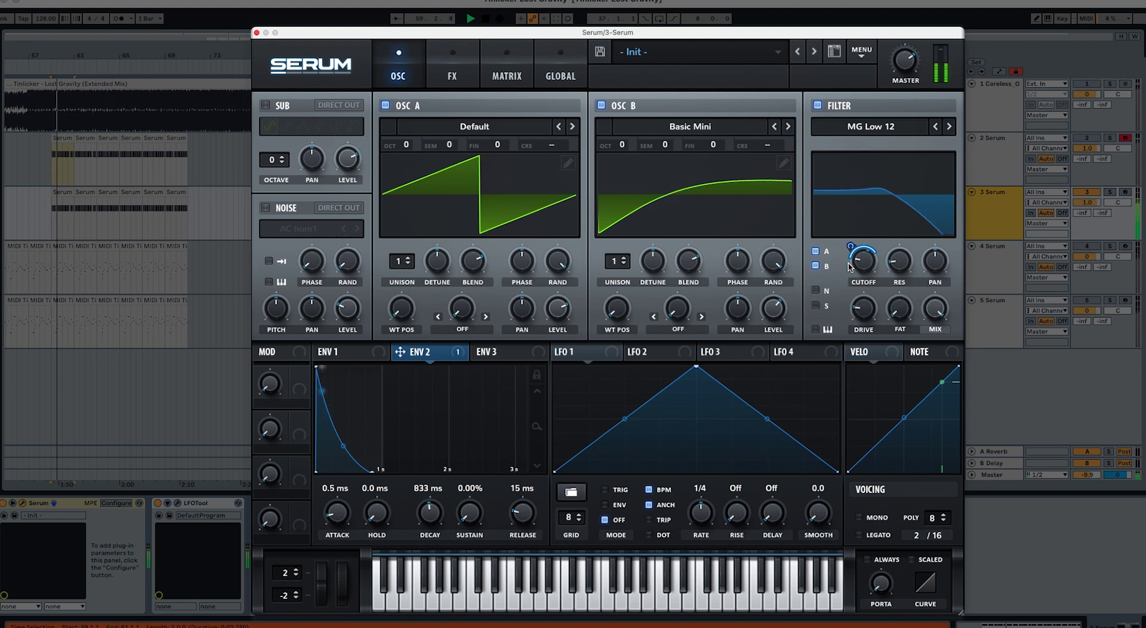
{"action": "key", "text": "space"}
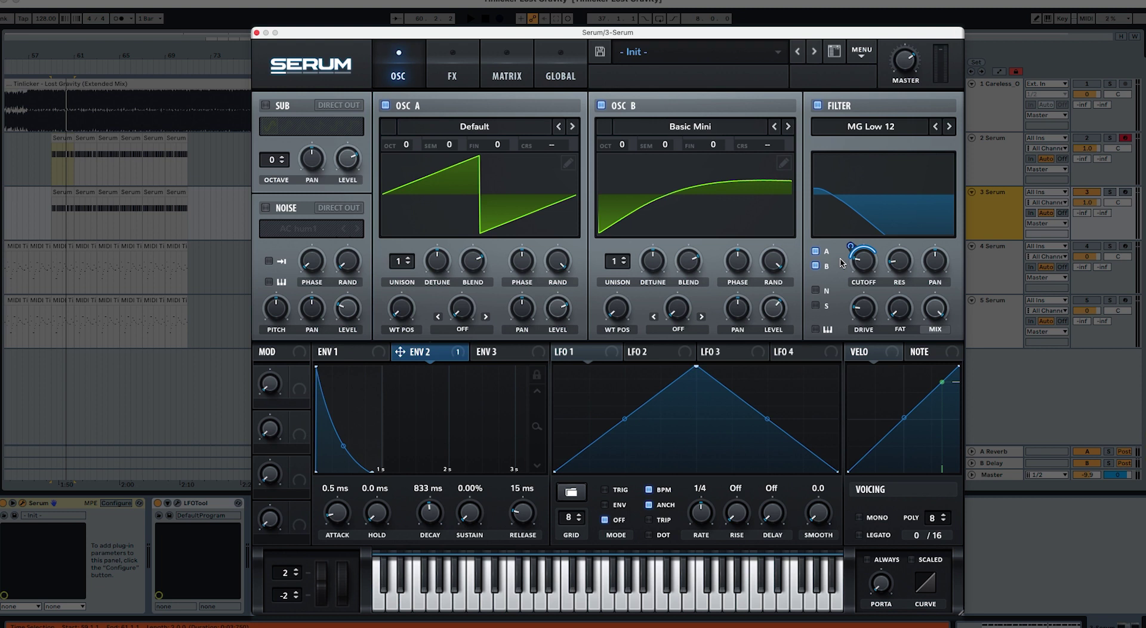
Add a HardClip distortion at the start of the effects chain and raise its drive.
{"action": "left_click", "coordinate": [459, 85]}
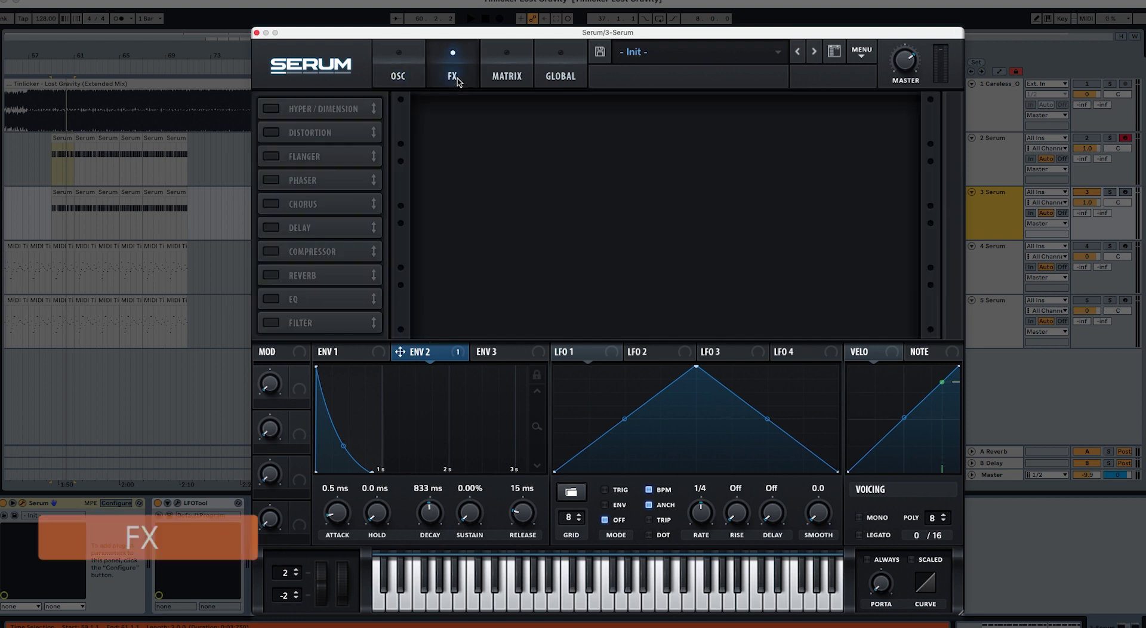
{"action": "left_click", "coordinate": [299, 132]}
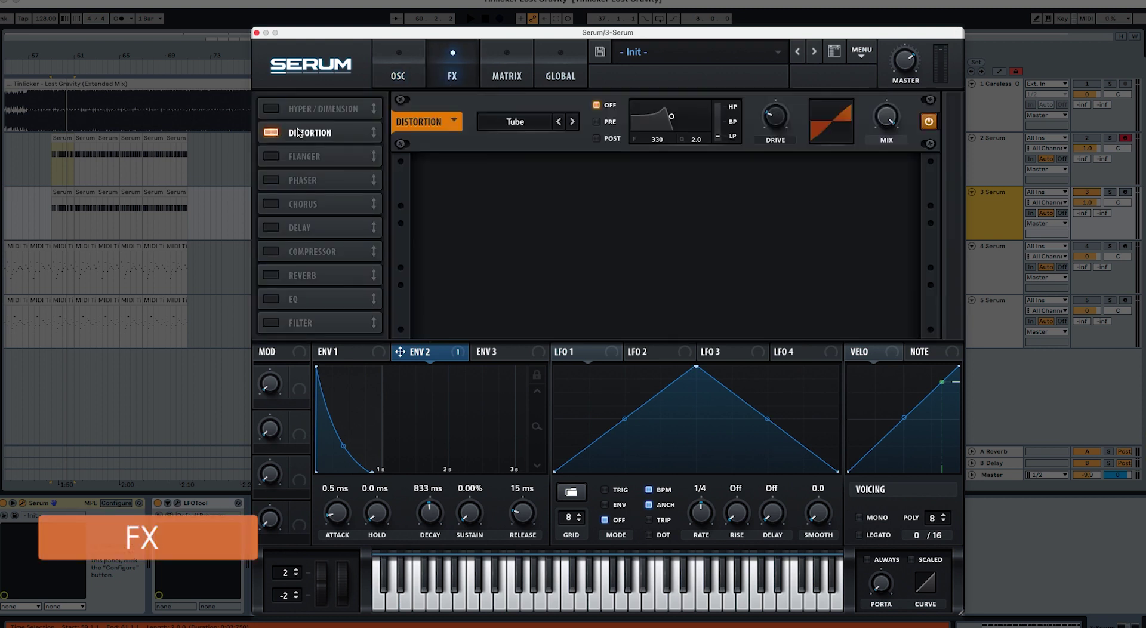
{"action": "left_click_drag", "start_coordinate": [298, 132], "coordinate": [299, 108]}
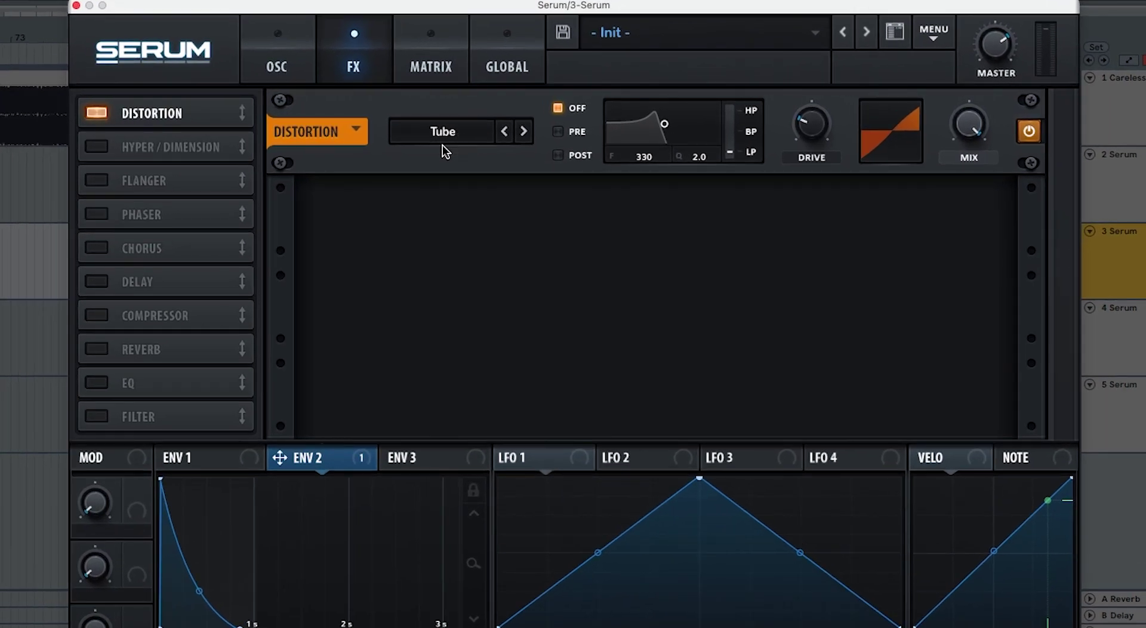
{"action": "left_click", "coordinate": [524, 132]}
{"action": "left_click", "coordinate": [529, 132]}
{"action": "left_click_drag", "start_coordinate": [804, 113], "coordinate": [826, 42]}
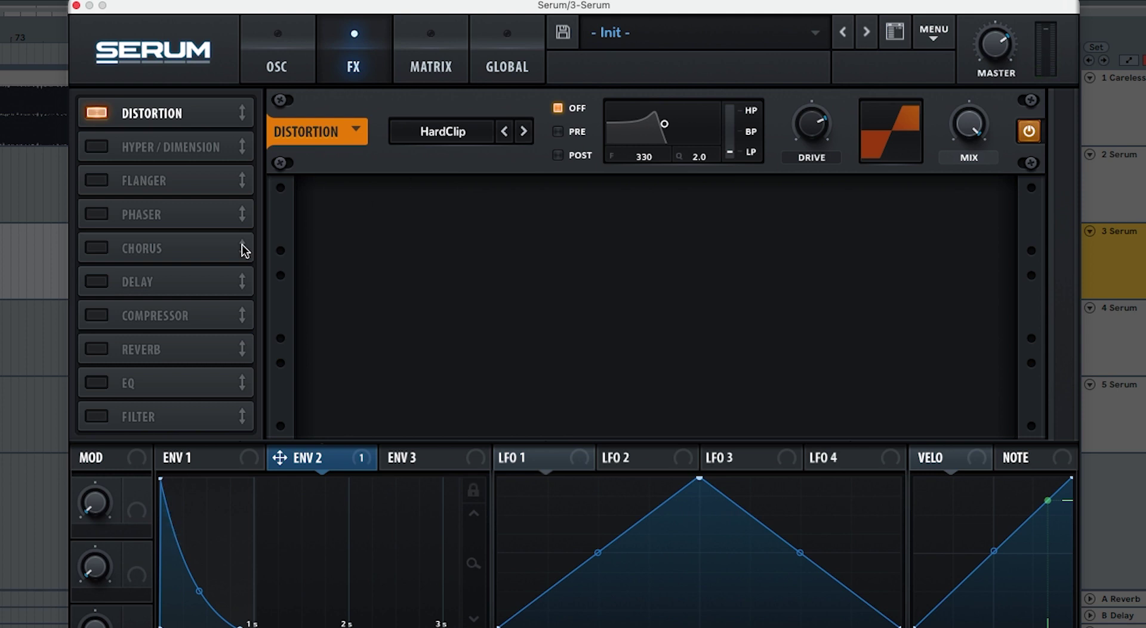
Add an MG Low 18 filter effect directly after the distortion, with a low cutoff modulated by Env 2.
{"action": "left_click", "coordinate": [96, 416]}
{"action": "left_click_drag", "start_coordinate": [142, 416], "coordinate": [131, 147]}
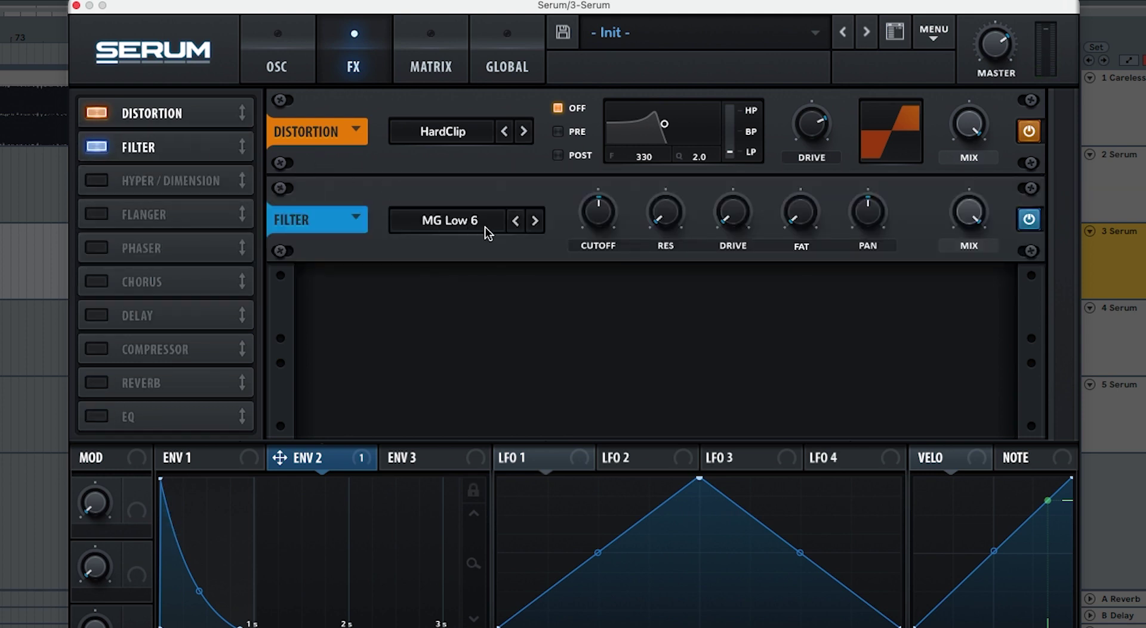
{"action": "left_click", "coordinate": [534, 222]}
{"action": "left_click", "coordinate": [534, 221]}
{"action": "left_click_drag", "start_coordinate": [593, 227], "coordinate": [582, 294]}
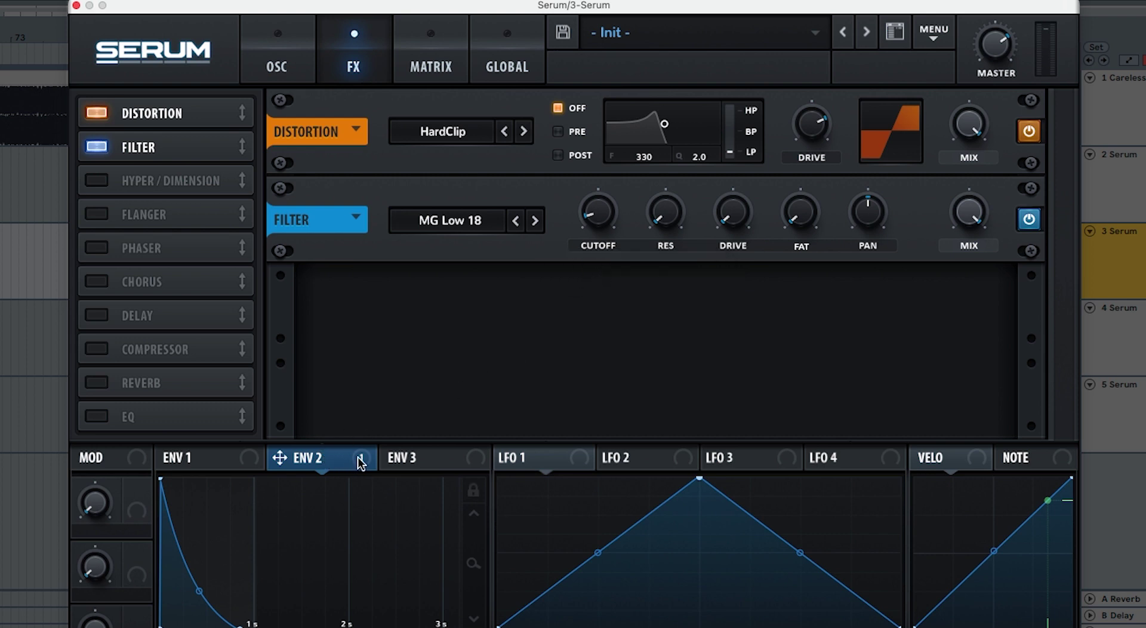
{"action": "left_click_drag", "start_coordinate": [361, 464], "coordinate": [577, 245]}
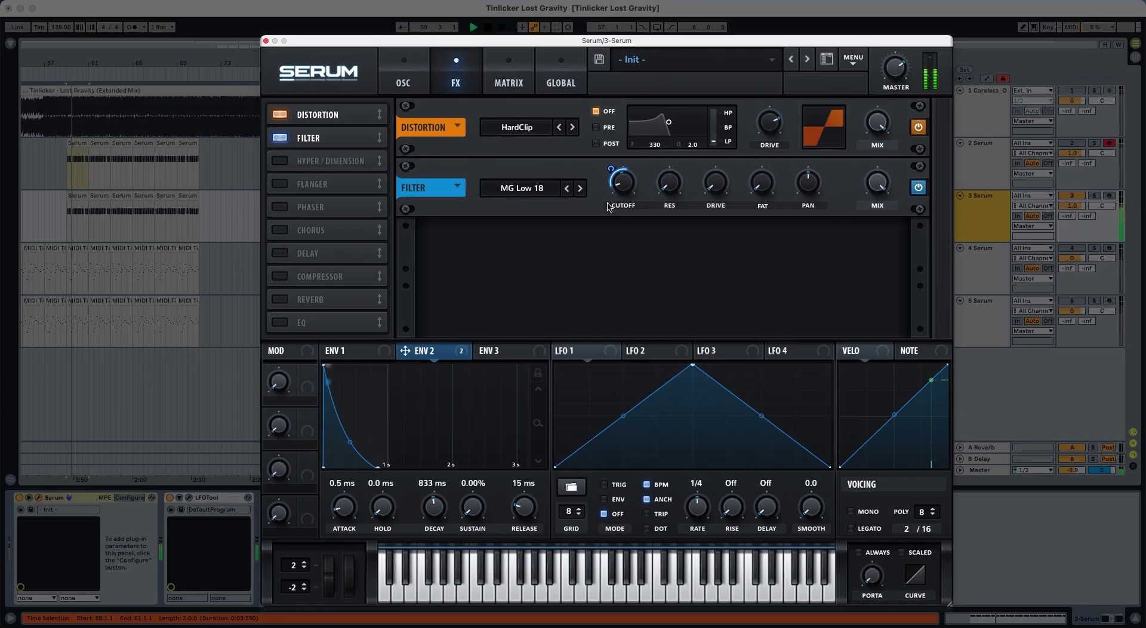
{"action": "key", "text": "space"}
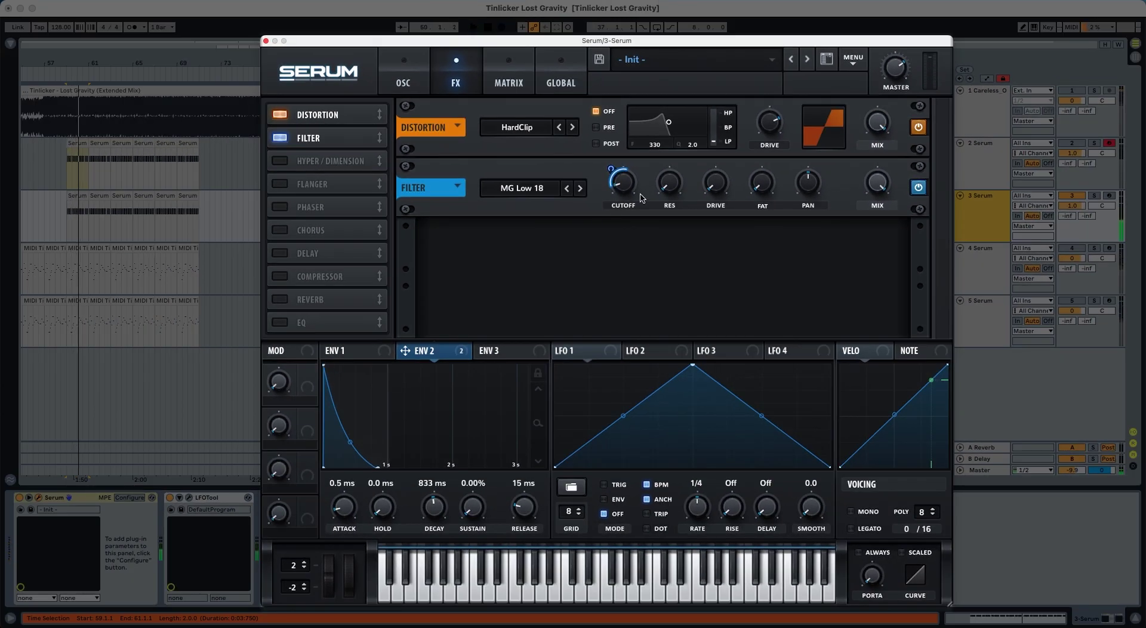
While playing the loop, raise the effects filter's resonance to about 7% and its drive to 22%.
{"action": "mouse_move", "coordinate": [667, 190]}
{"action": "key", "text": "space"}
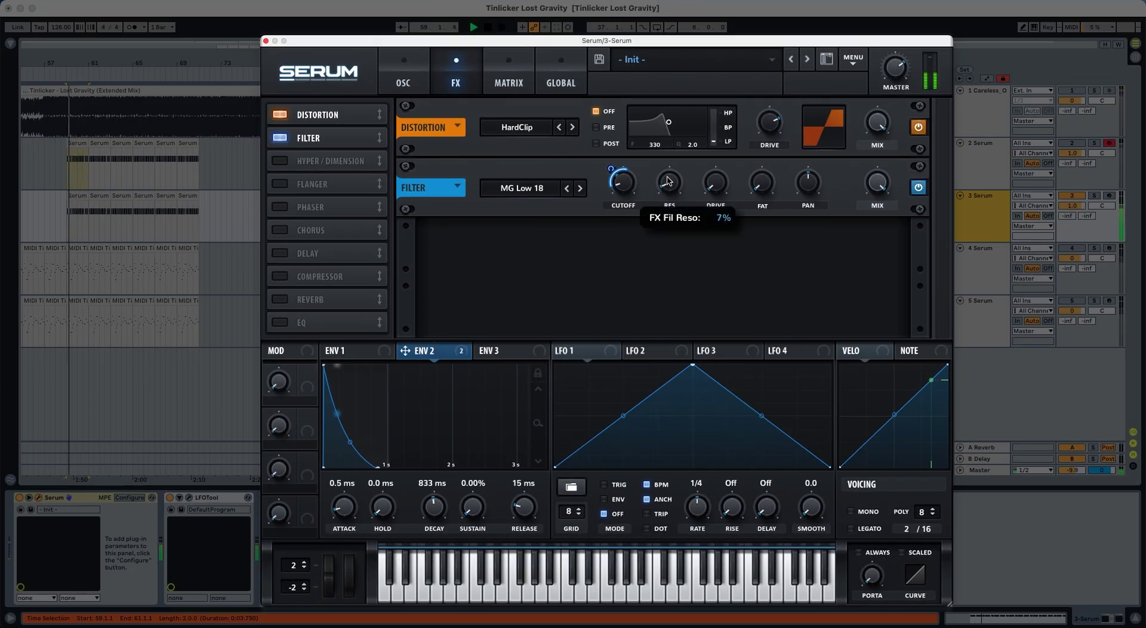
{"action": "left_click_drag", "start_coordinate": [667, 188], "coordinate": [669, 178]}
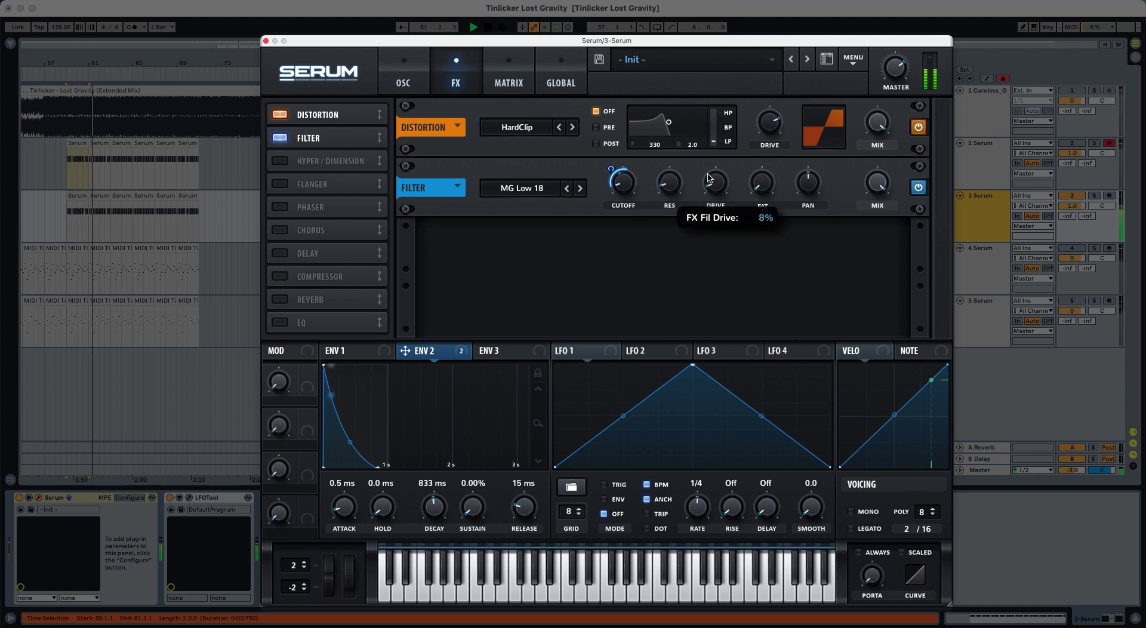
{"action": "left_click_drag", "start_coordinate": [707, 187], "coordinate": [711, 162]}
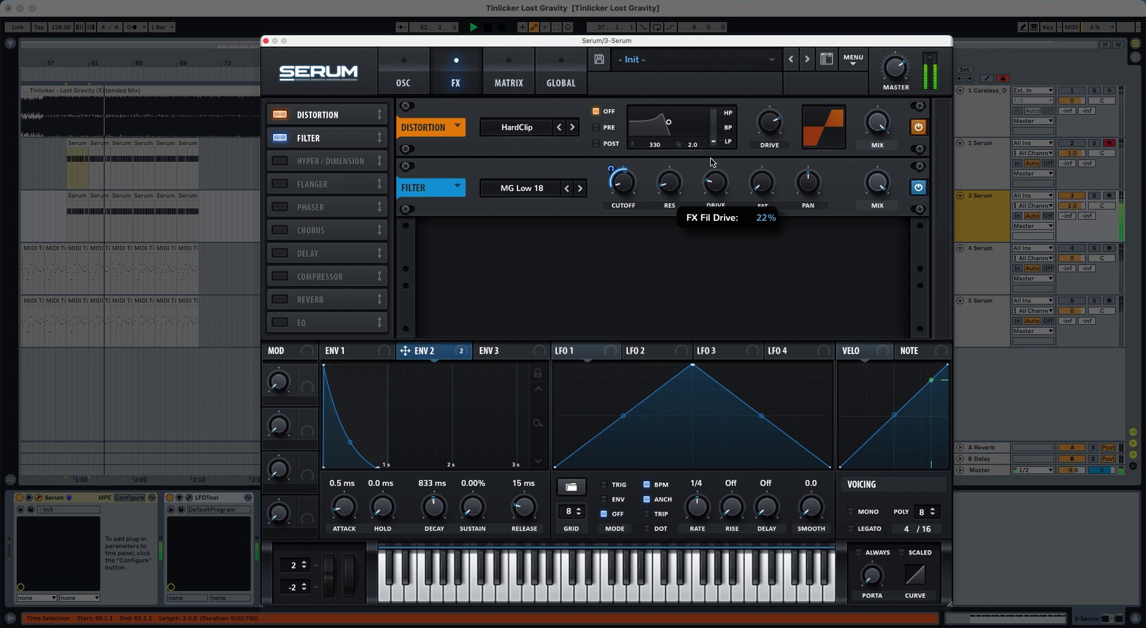
{"action": "key", "text": "space"}
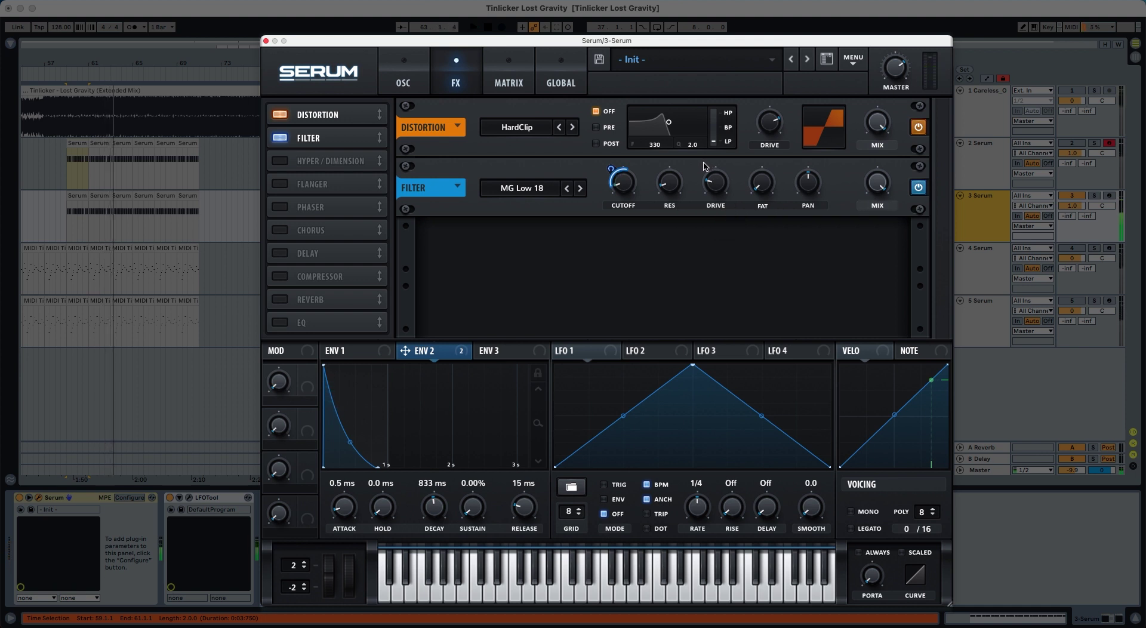
{"action": "key", "text": "space"}
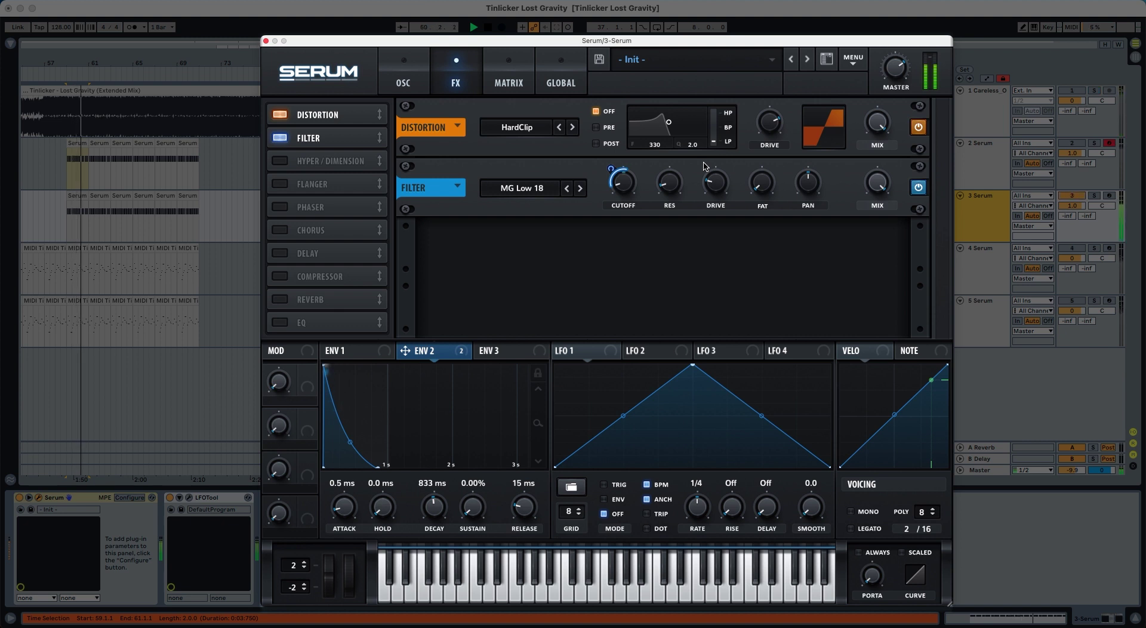
{"action": "key", "text": "space"}
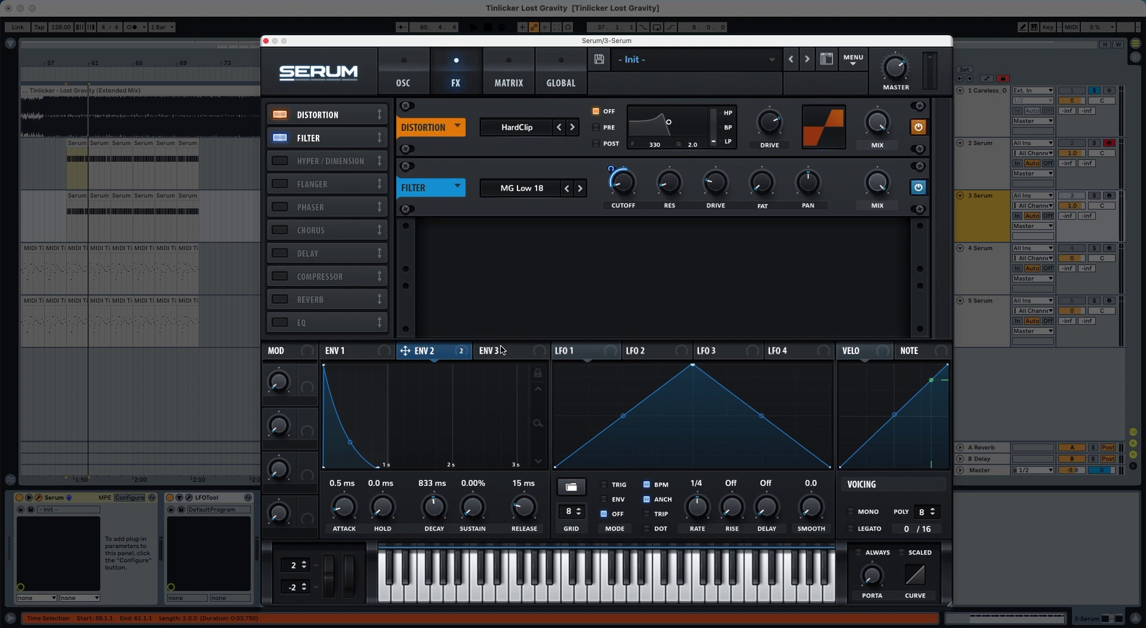
Route Env 3 to master tuning in a new modulation matrix row and set the envelope's sustain to 0%.
{"action": "left_click", "coordinate": [508, 79]}
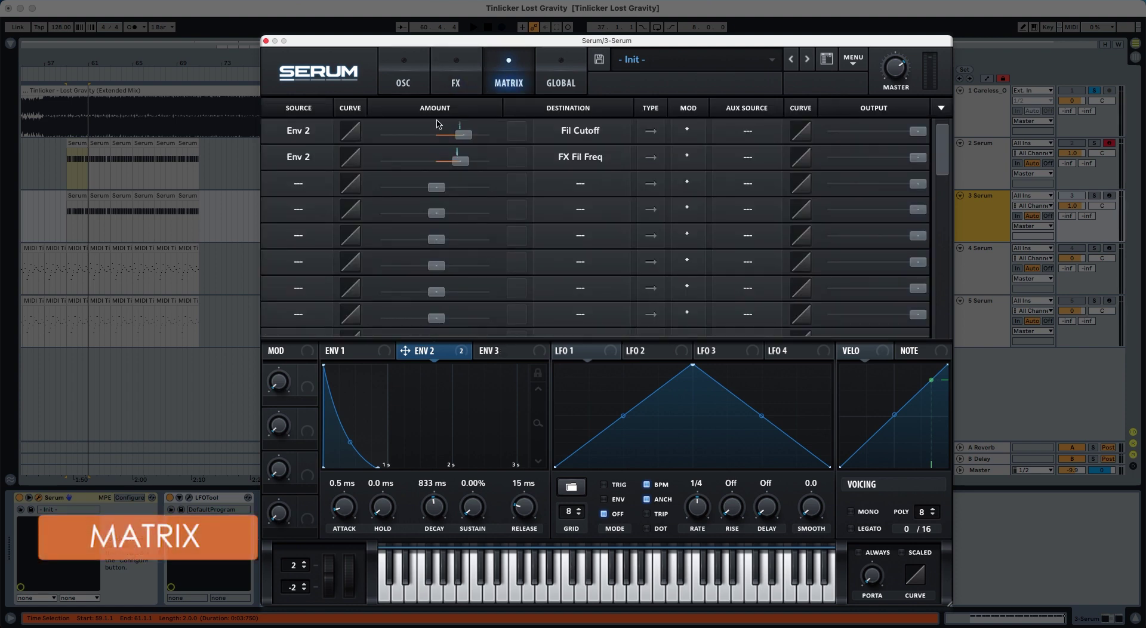
{"action": "left_click", "coordinate": [300, 185]}
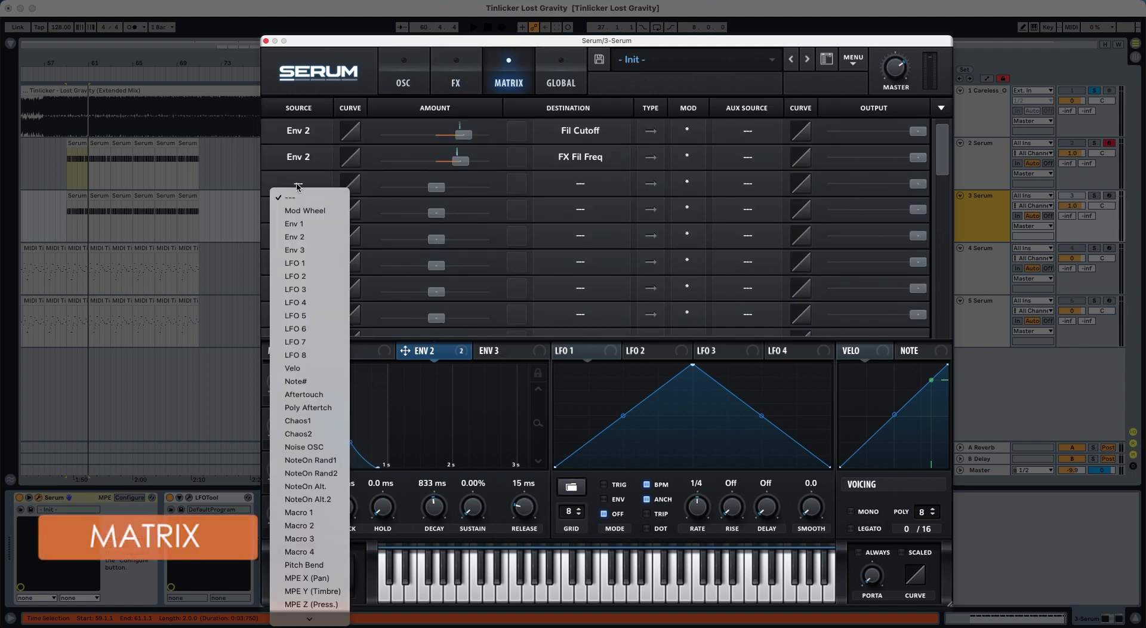
{"action": "left_click", "coordinate": [304, 253]}
{"action": "left_click", "coordinate": [493, 351]}
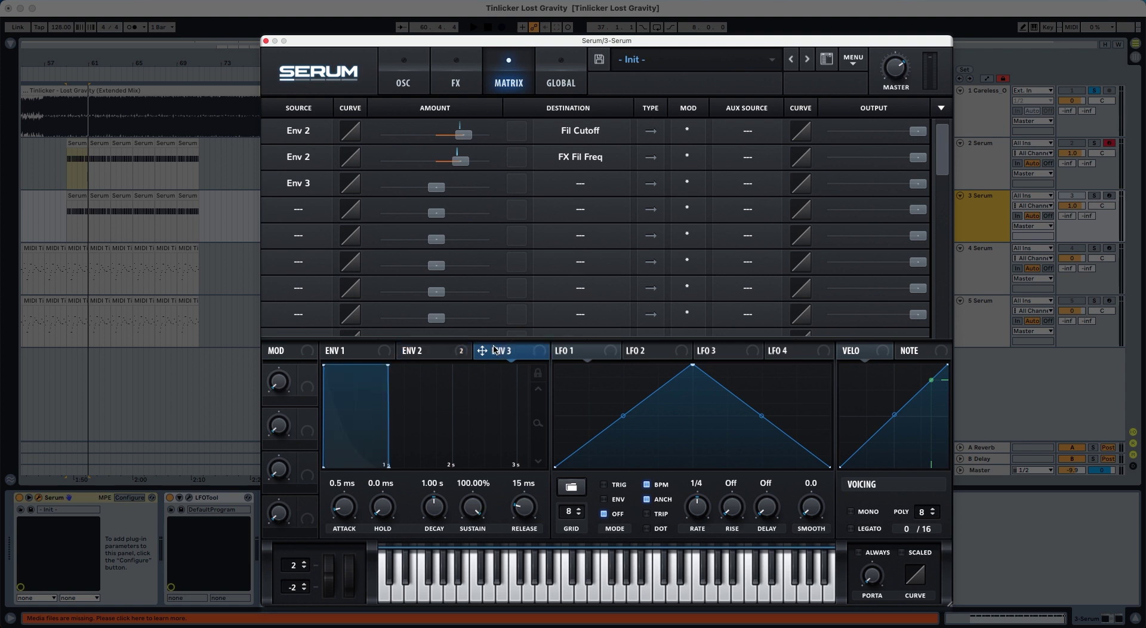
{"action": "left_click_drag", "start_coordinate": [475, 505], "coordinate": [479, 567]}
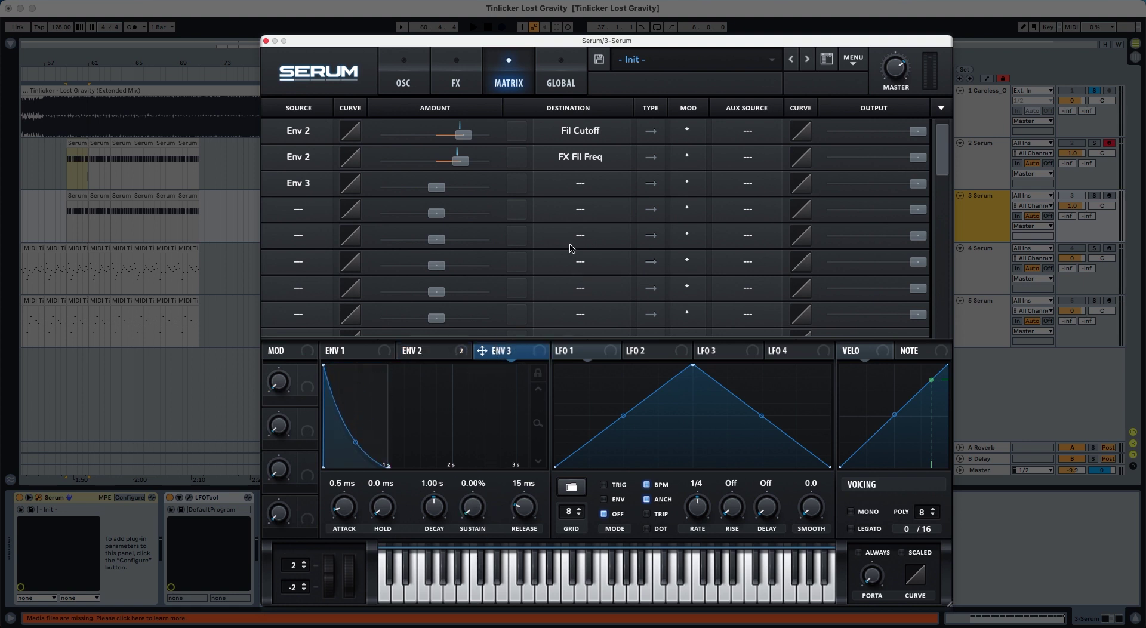
{"action": "left_click", "coordinate": [583, 190]}
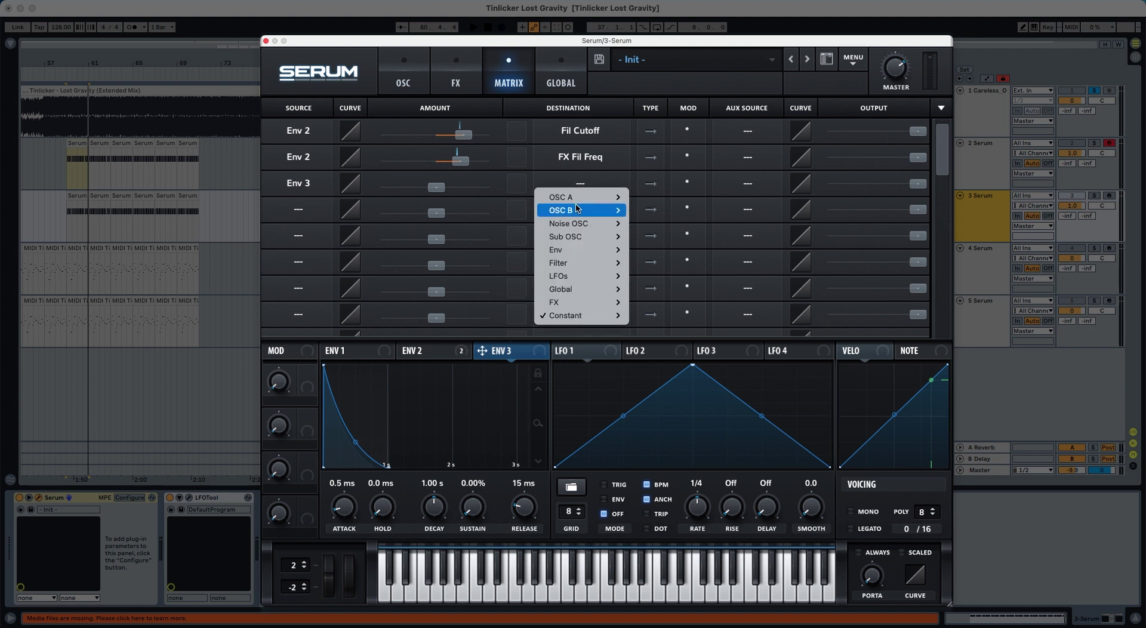
{"action": "mouse_move", "coordinate": [597, 289]}
{"action": "left_click", "coordinate": [635, 289]}
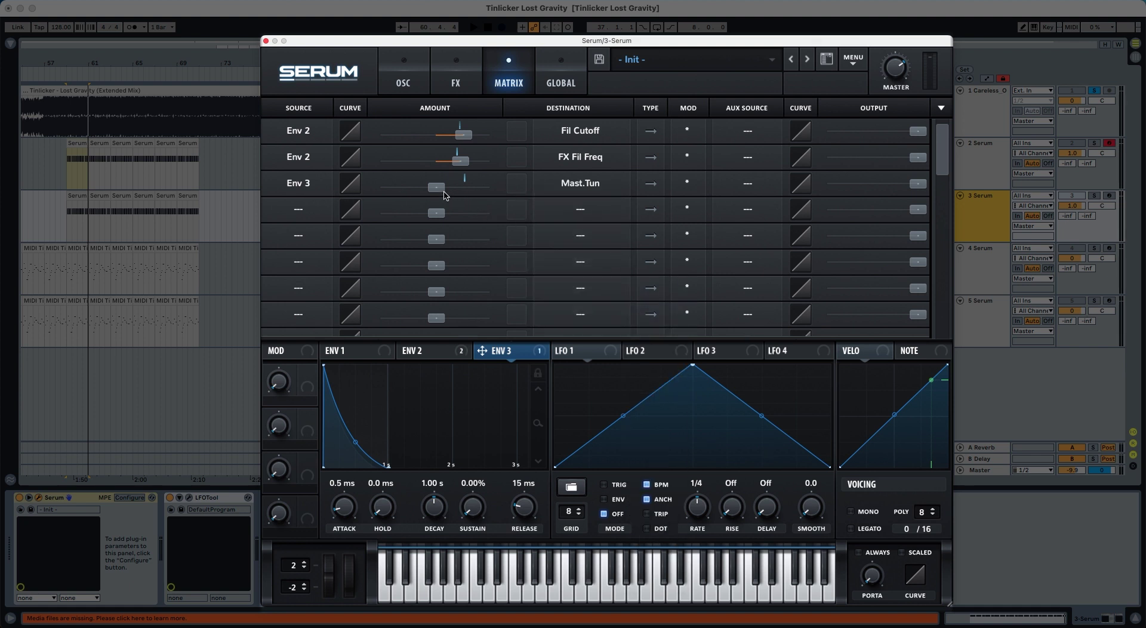
Give the Env 3 master tuning modulation a small positive amount and set the envelope's decay to 12 ms.
{"action": "left_click_drag", "start_coordinate": [436, 187], "coordinate": [439, 190]}
{"action": "left_click_drag", "start_coordinate": [438, 493], "coordinate": [435, 524]}
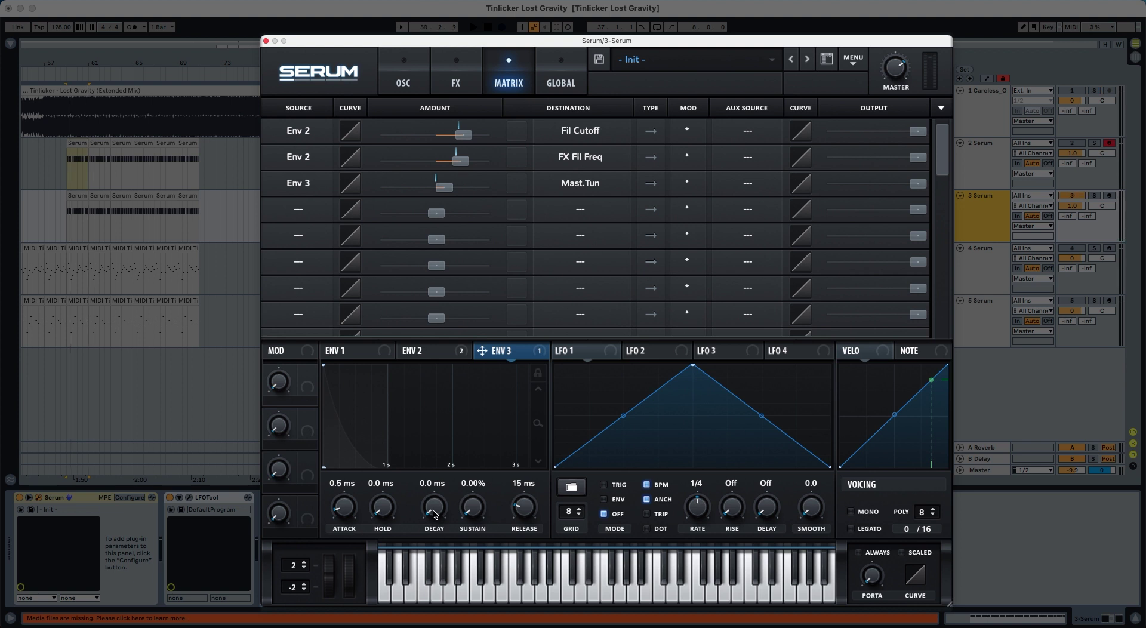
{"action": "mouse_move", "coordinate": [435, 514]}
{"action": "left_mouse_down"}
{"action": "mouse_move", "coordinate": [435, 477]}
{"action": "mouse_move", "coordinate": [429, 508]}
{"action": "left_mouse_up"}
{"action": "key", "text": "space"}
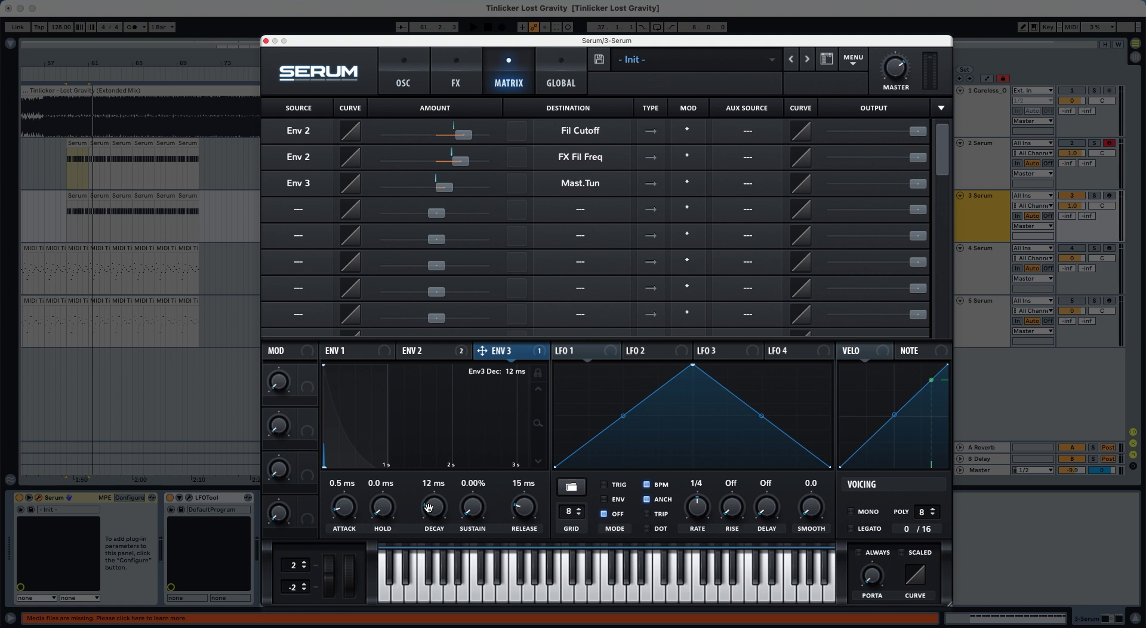
Play the looped section to compare the finished Serum patch with the original track.
{"action": "key", "text": "space"}
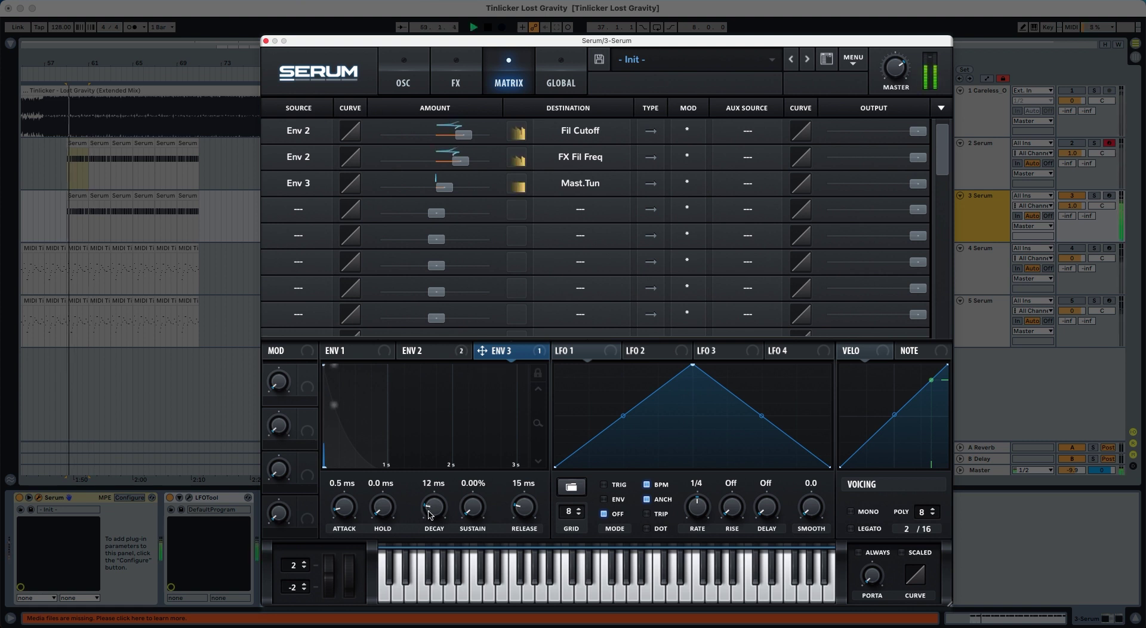
{"action": "right_click", "coordinate": [500, 356]}
{"action": "left_click", "coordinate": [529, 378]}
{"action": "right_click", "coordinate": [520, 356]}
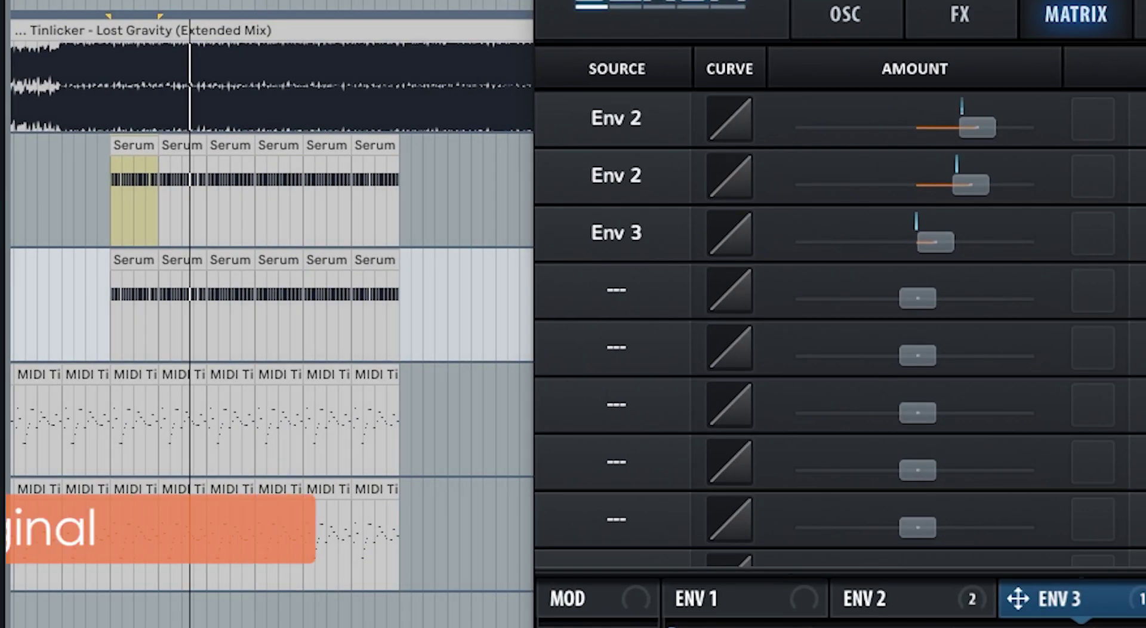
{"action": "key", "text": "space"}
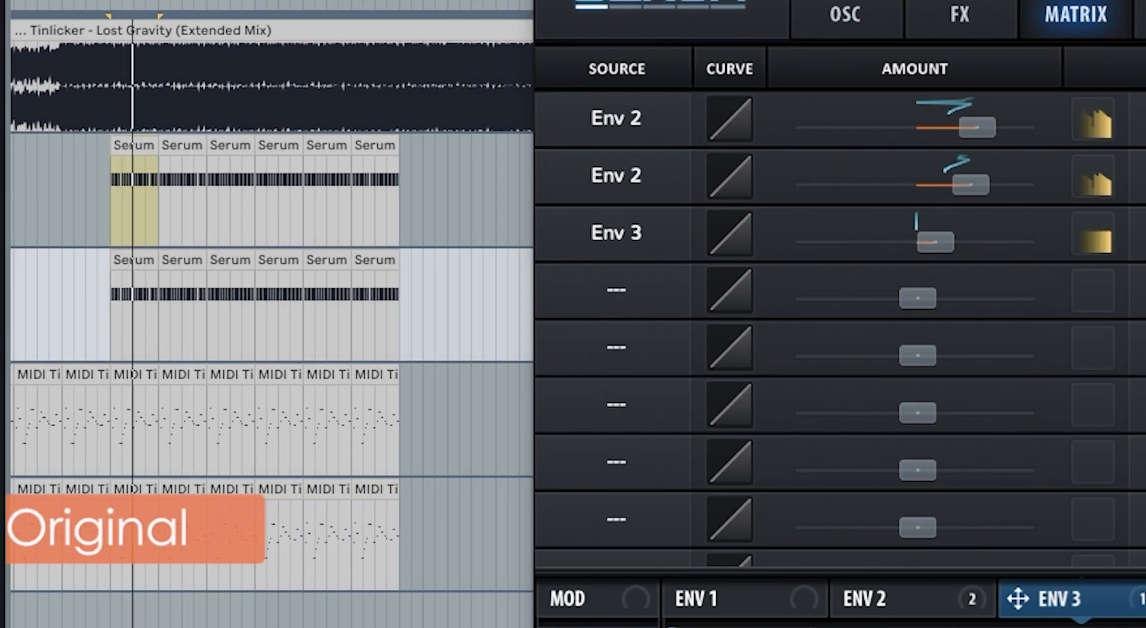